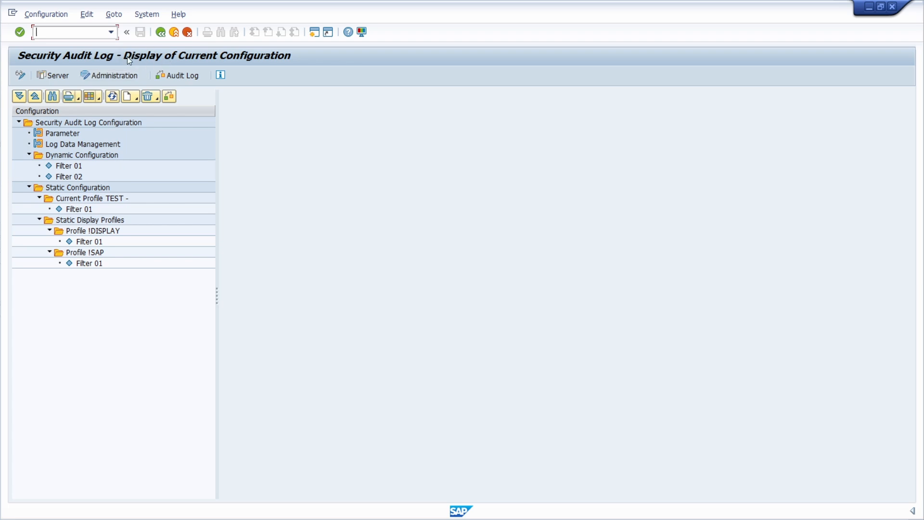
Activate the static security audit in the configuration's general parameters and save the kernel parameters
{"action": "left_click", "coordinate": [21, 76]}
{"action": "double_click", "coordinate": [63, 134]}
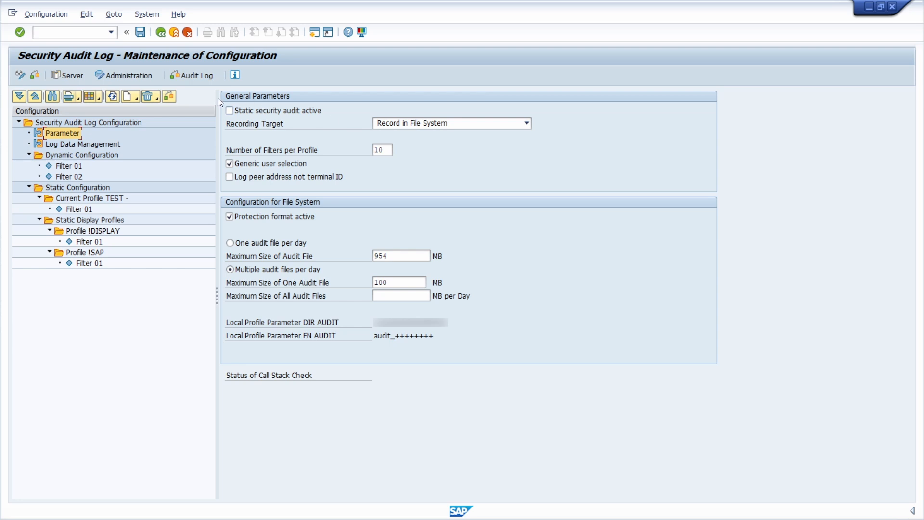
{"action": "left_click", "coordinate": [249, 113]}
{"action": "left_click", "coordinate": [309, 152]}
{"action": "double_click", "coordinate": [385, 149]}
{"action": "left_click", "coordinate": [290, 164]}
{"action": "left_click", "coordinate": [355, 218]}
{"action": "left_click", "coordinate": [141, 32]}
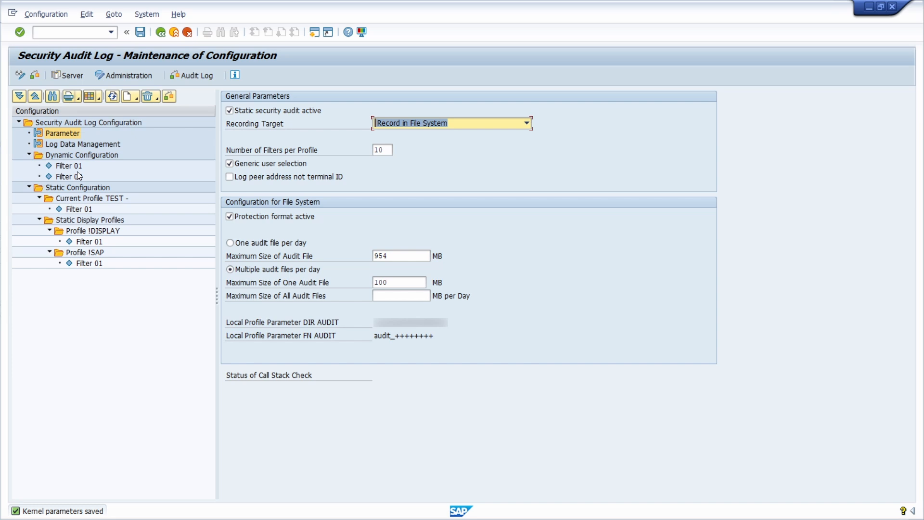
Open transaction RSAU_TRANSFER and choose the upload option for SAL profiles
{"action": "left_click", "coordinate": [63, 32]}
{"action": "type", "text": "/n"}
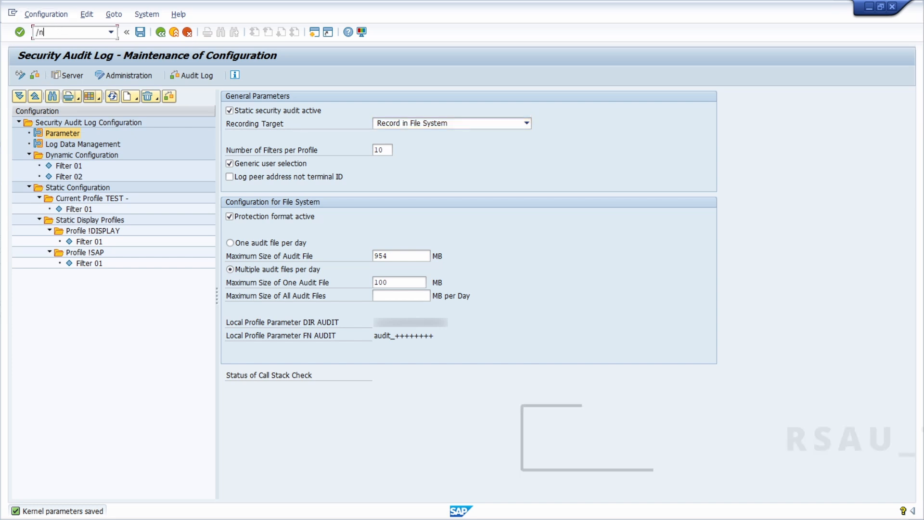
{"action": "type", "text": "rsa"}
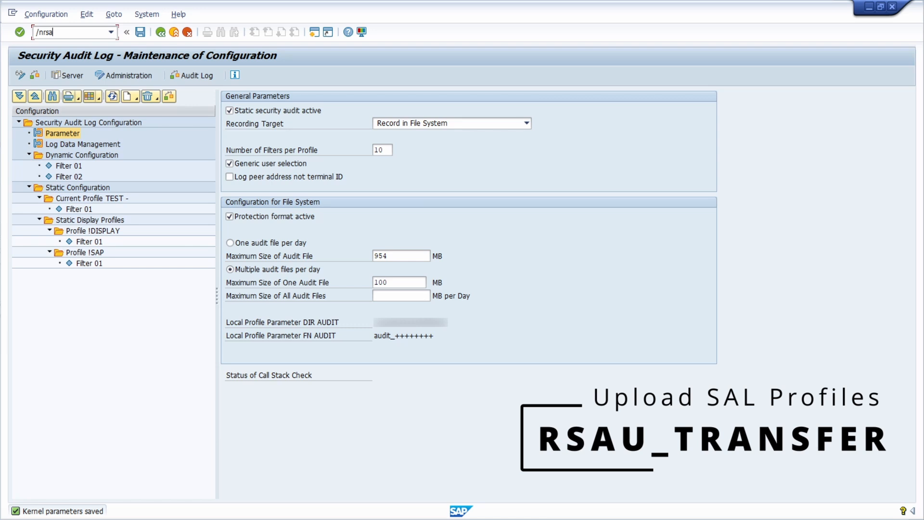
{"action": "type", "text": "u_transfer"}
{"action": "key", "text": "Return"}
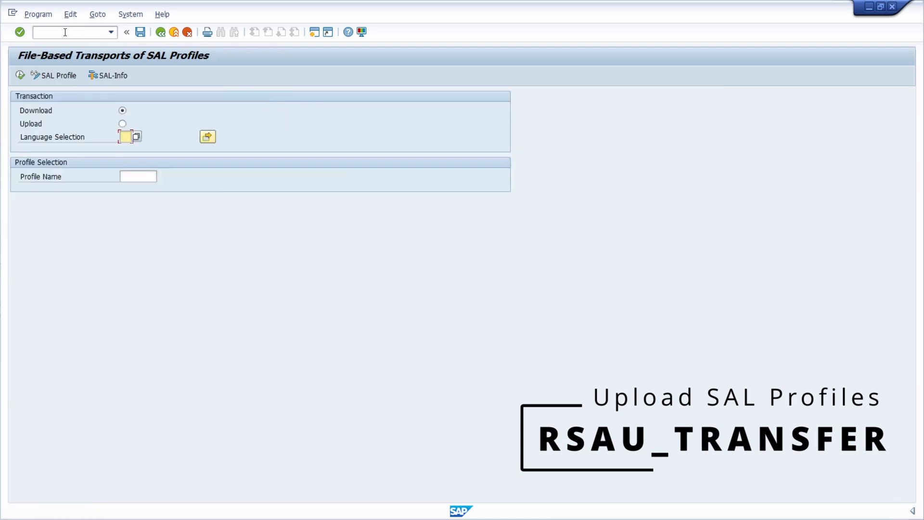
{"action": "left_click", "coordinate": [122, 123]}
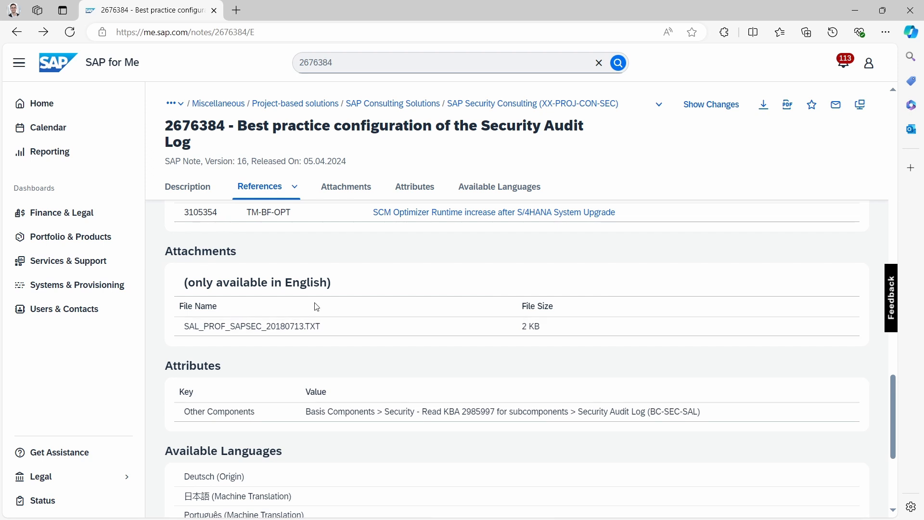
Switch to the browser and examine the attachments section of SAP Note 2676384
{"action": "double_click", "coordinate": [207, 251]}
{"action": "left_click", "coordinate": [289, 254]}
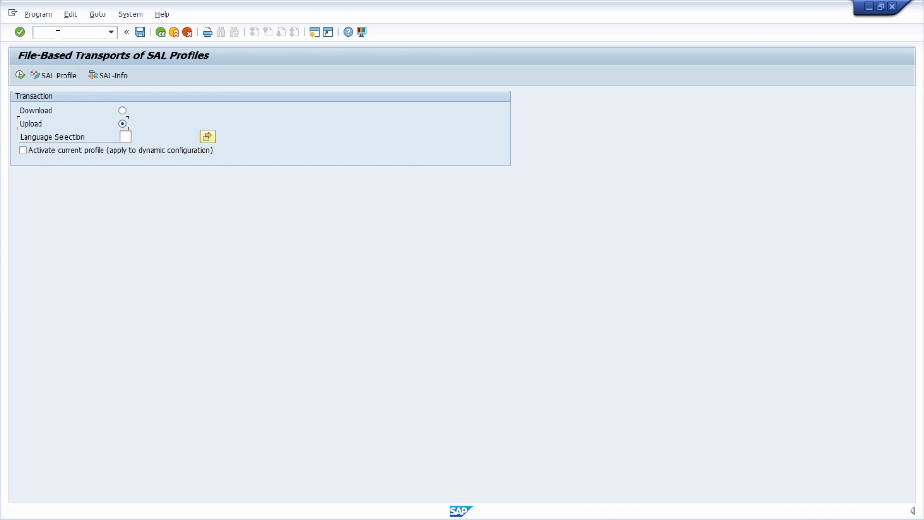
Return to SAP, open transaction RSAU_CONFIG in maintenance mode and open the current profile TEST
{"action": "type", "text": "/nrsau_config"}
{"action": "key", "text": "Return"}
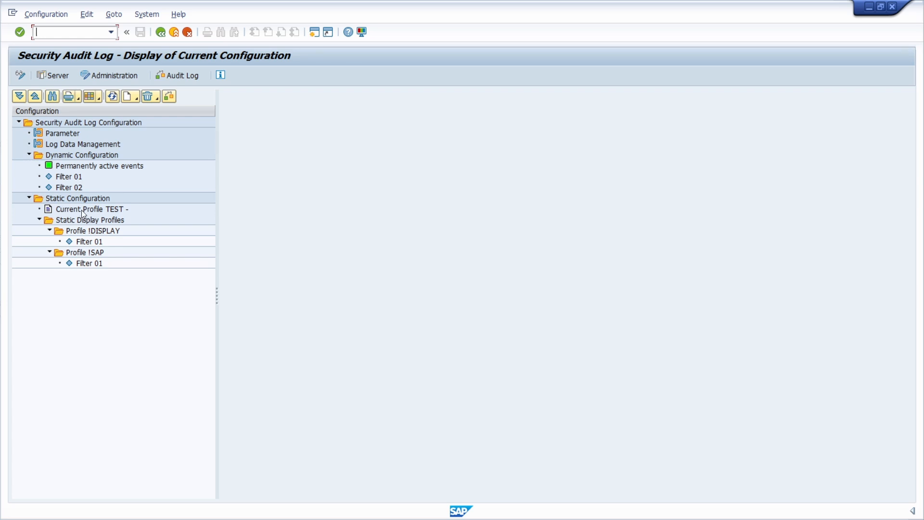
{"action": "left_click", "coordinate": [20, 75]}
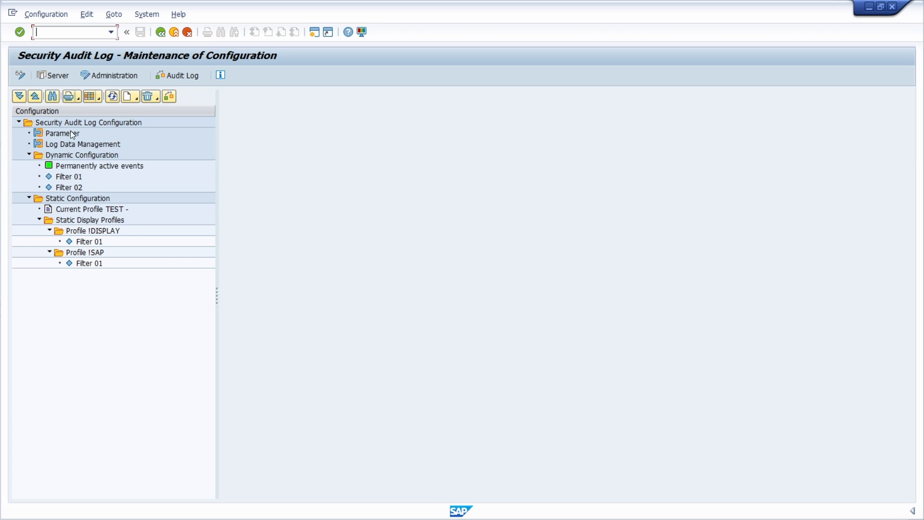
{"action": "double_click", "coordinate": [79, 209]}
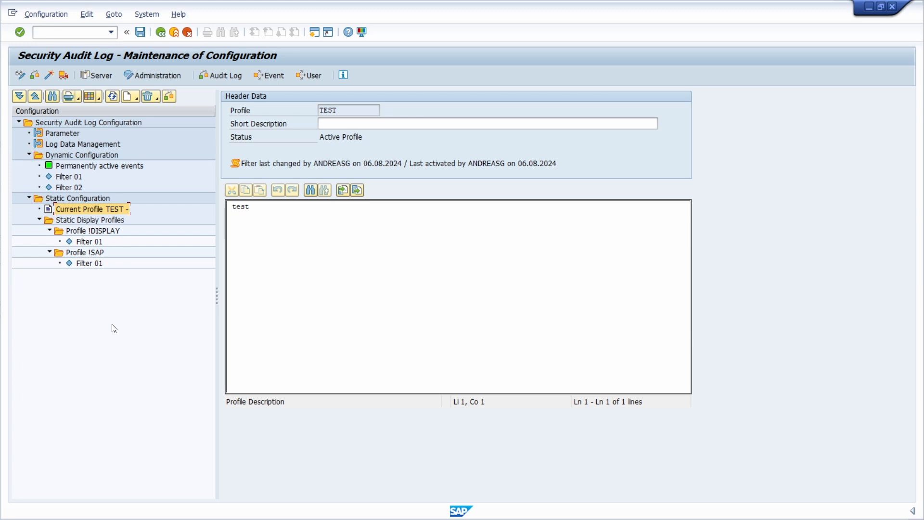
{"action": "left_click", "coordinate": [77, 32]}
{"action": "type", "text": "RSAU_CONFIG"}
Draft a new profile TEST2 with the short description Test and return to the current profile TEST without saving
{"action": "left_click", "coordinate": [136, 99]}
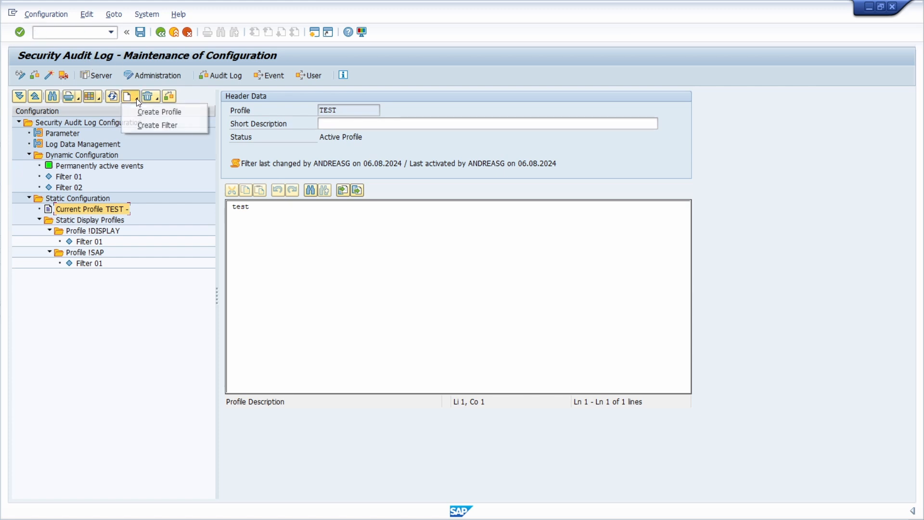
{"action": "left_click", "coordinate": [174, 113]}
{"action": "left_click", "coordinate": [337, 109]}
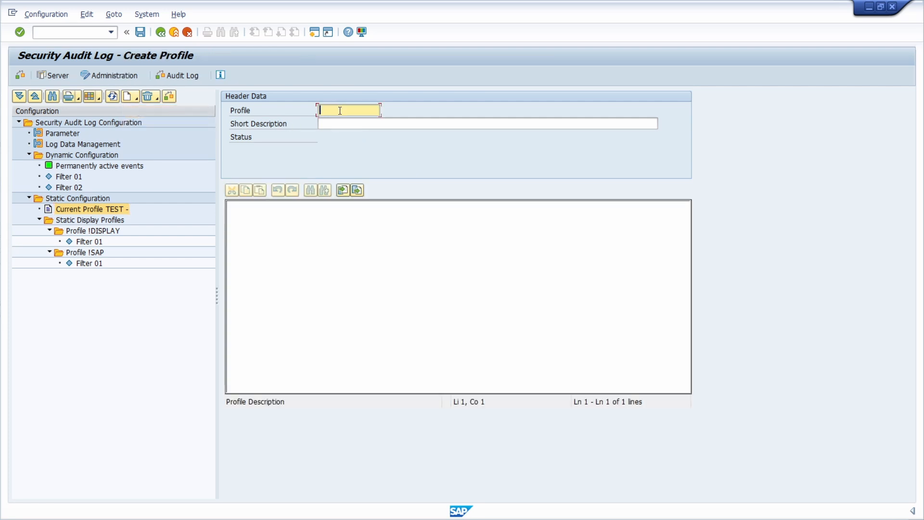
{"action": "type", "text": "TEST2"}
{"action": "left_click", "coordinate": [338, 123]}
{"action": "type", "text": "Test"}
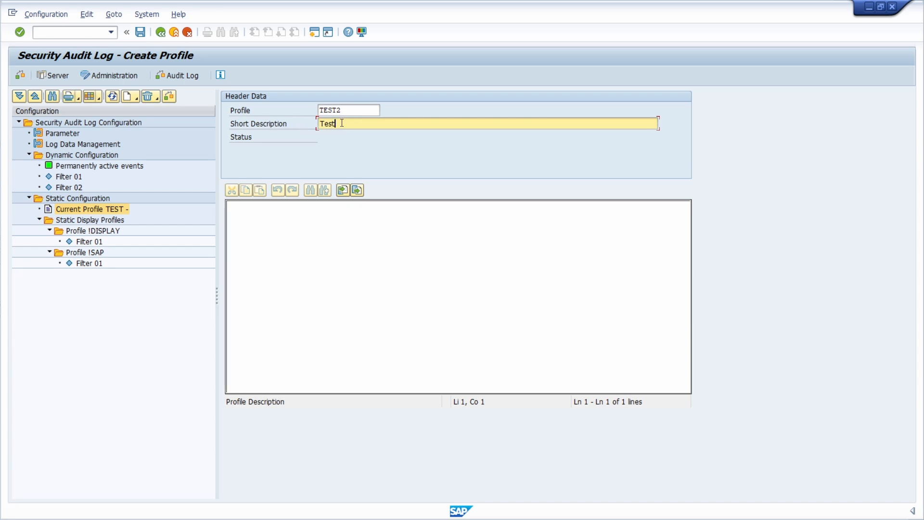
{"action": "left_click", "coordinate": [294, 254]}
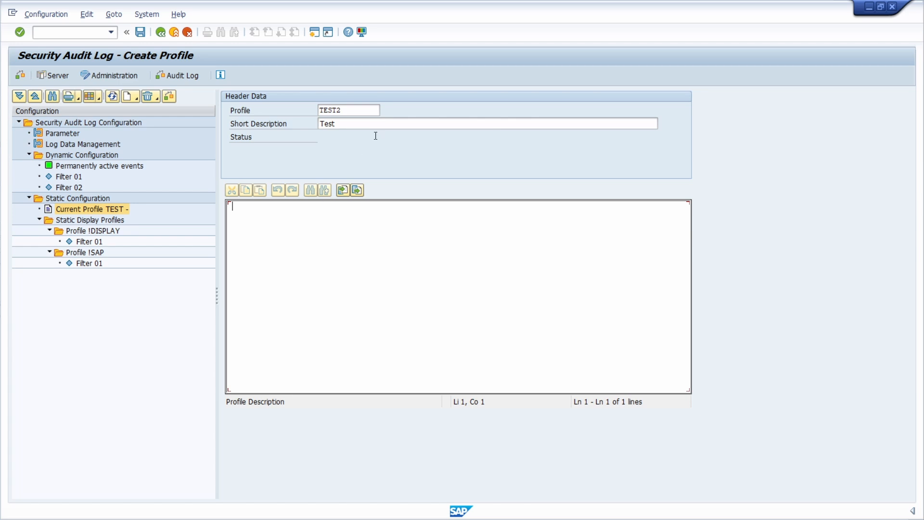
{"action": "left_click", "coordinate": [353, 111]}
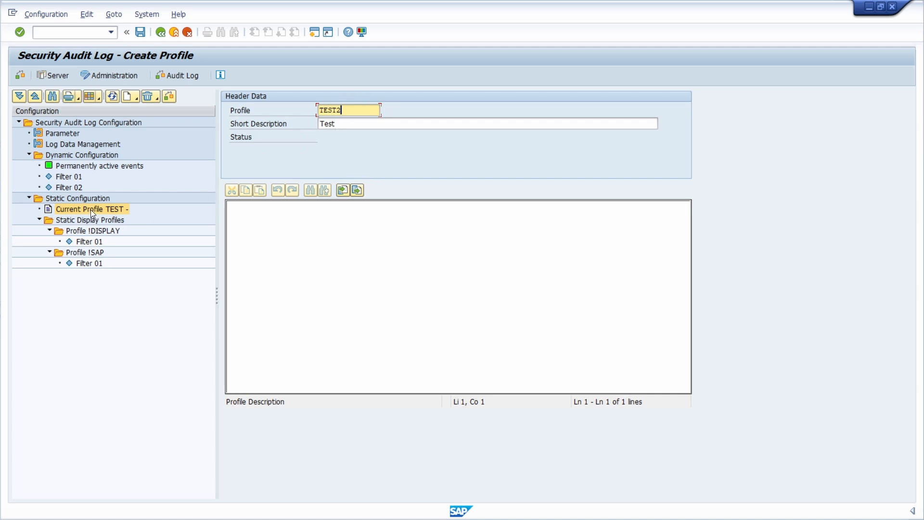
{"action": "double_click", "coordinate": [103, 210]}
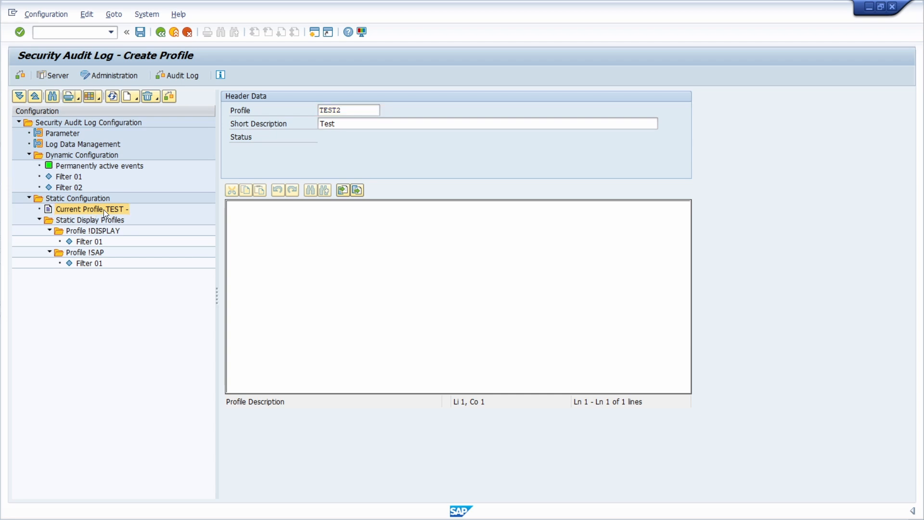
{"action": "left_click", "coordinate": [230, 231]}
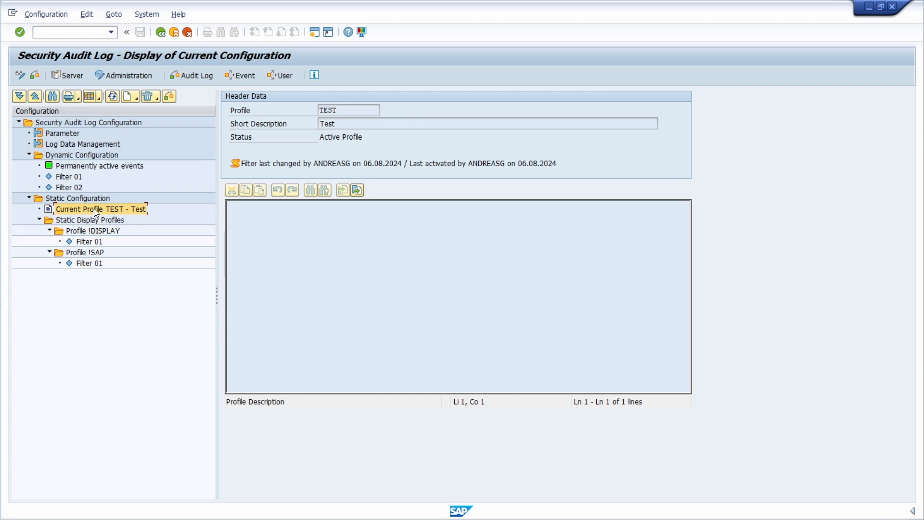
Create a filter under the current profile TEST and open it, saving the pending changes
{"action": "left_click", "coordinate": [135, 99]}
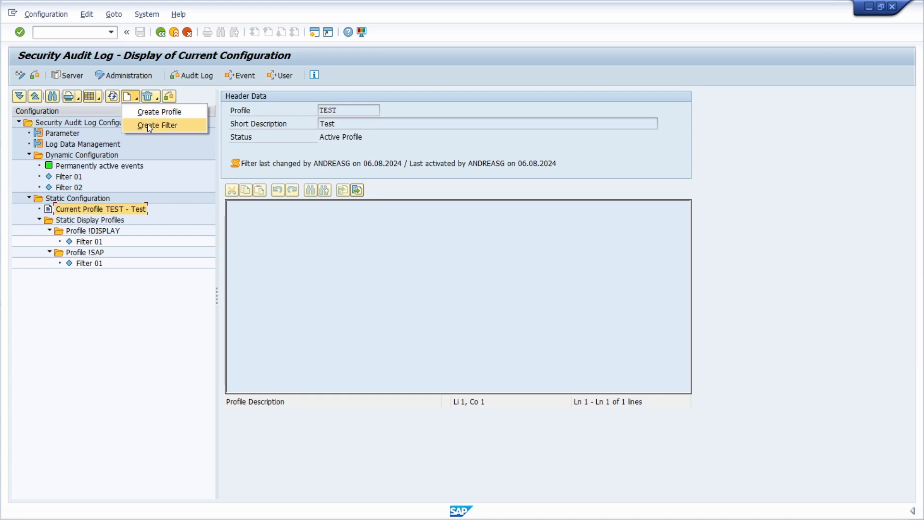
{"action": "left_click", "coordinate": [162, 126]}
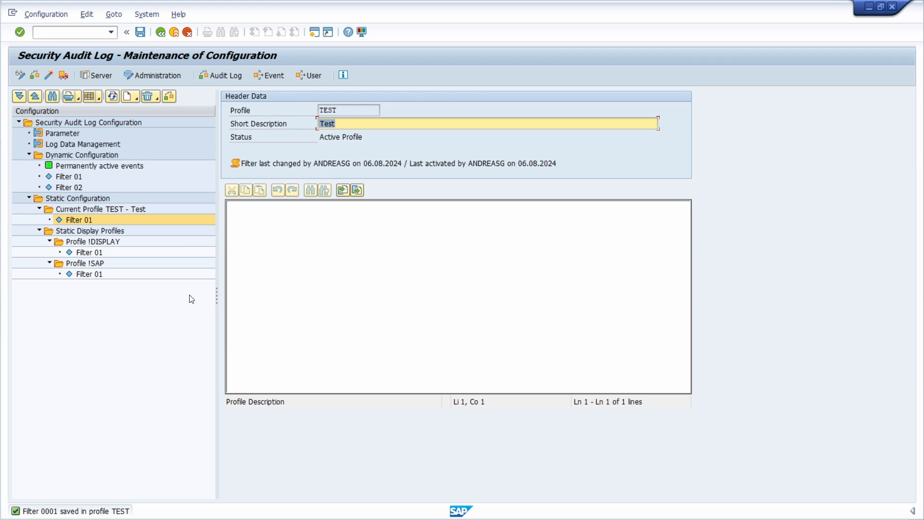
{"action": "double_click", "coordinate": [85, 218]}
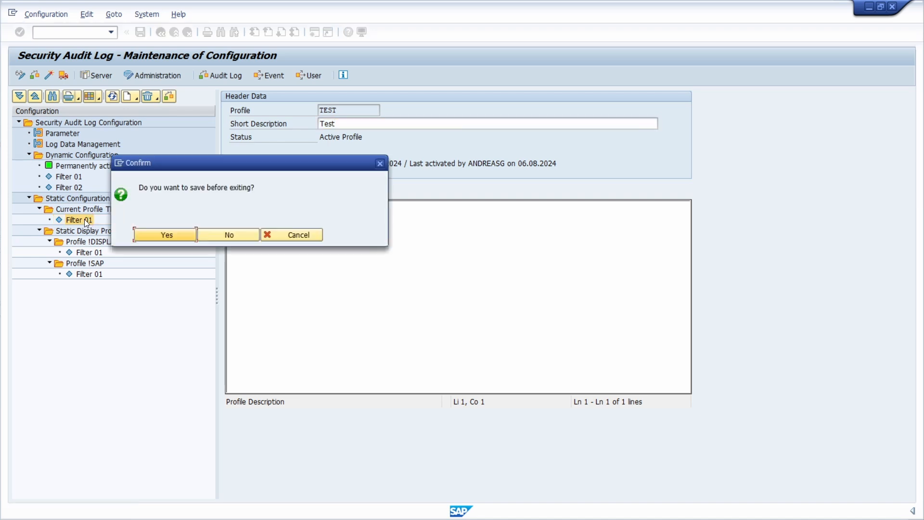
{"action": "left_click", "coordinate": [166, 235]}
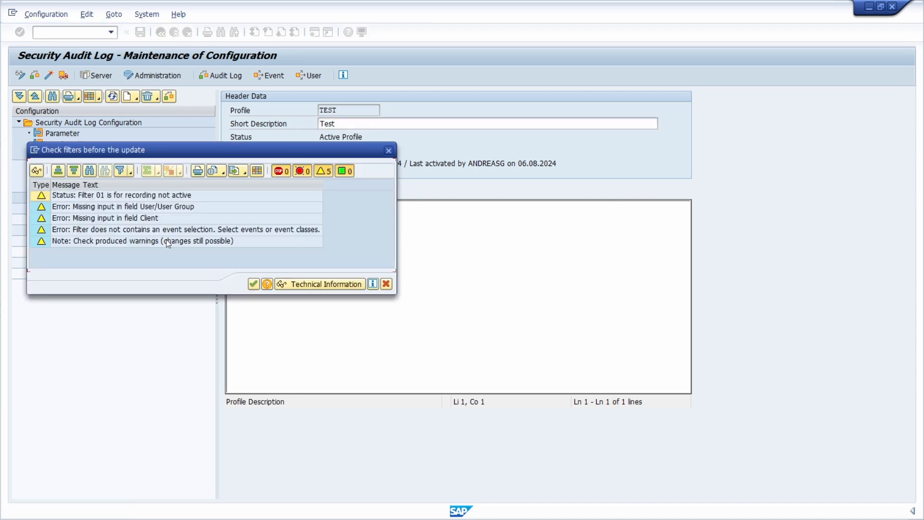
{"action": "left_click", "coordinate": [253, 283]}
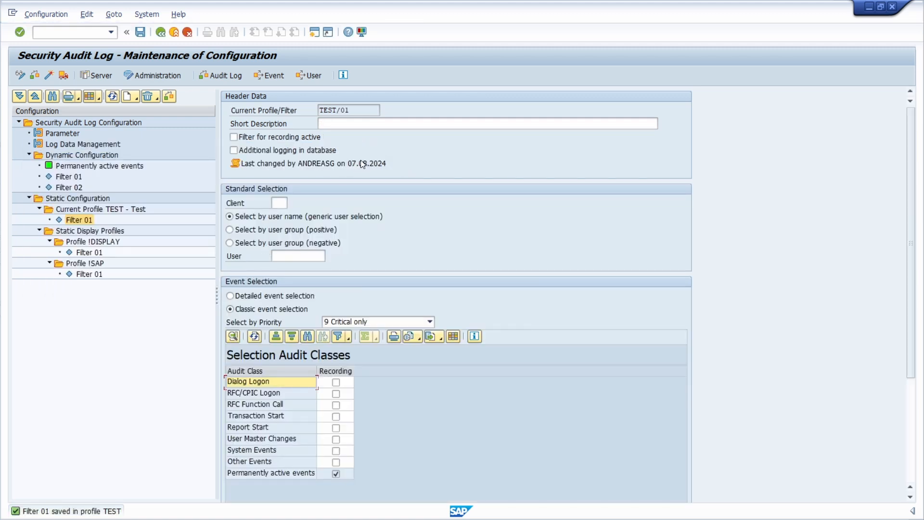
Activate Filter 01 of profile TEST for recording and set its client to *
{"action": "left_click", "coordinate": [335, 125]}
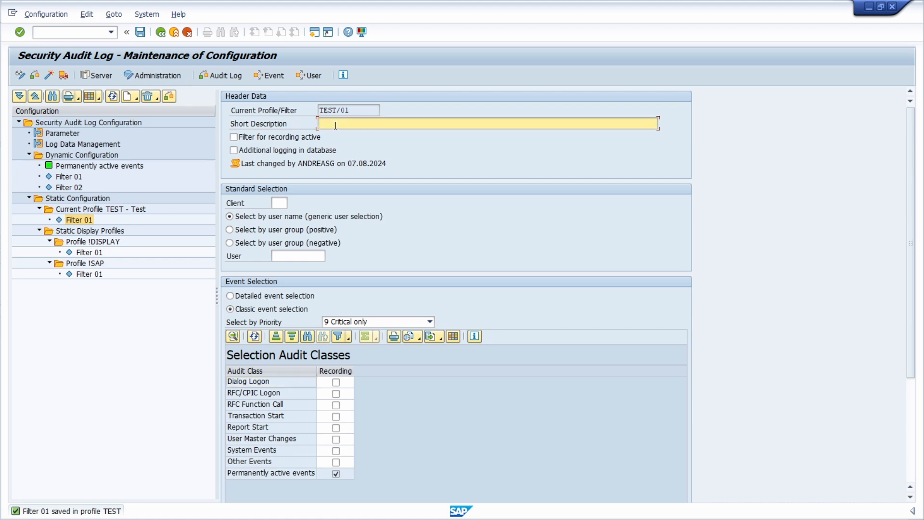
{"action": "left_click", "coordinate": [246, 139]}
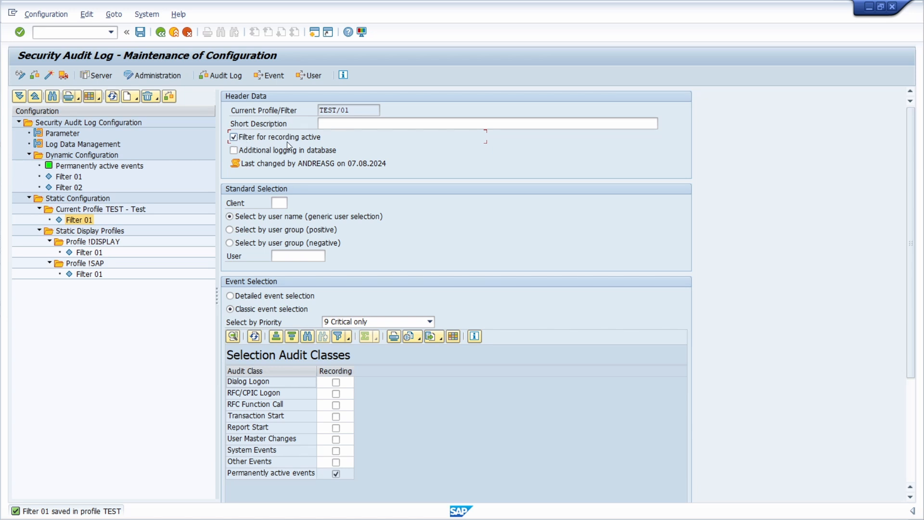
{"action": "left_click", "coordinate": [282, 204]}
{"action": "type", "text": "*"}
Try the user pattern SAP#* in the filter's standard selection and set the user to *
{"action": "left_click", "coordinate": [300, 255]}
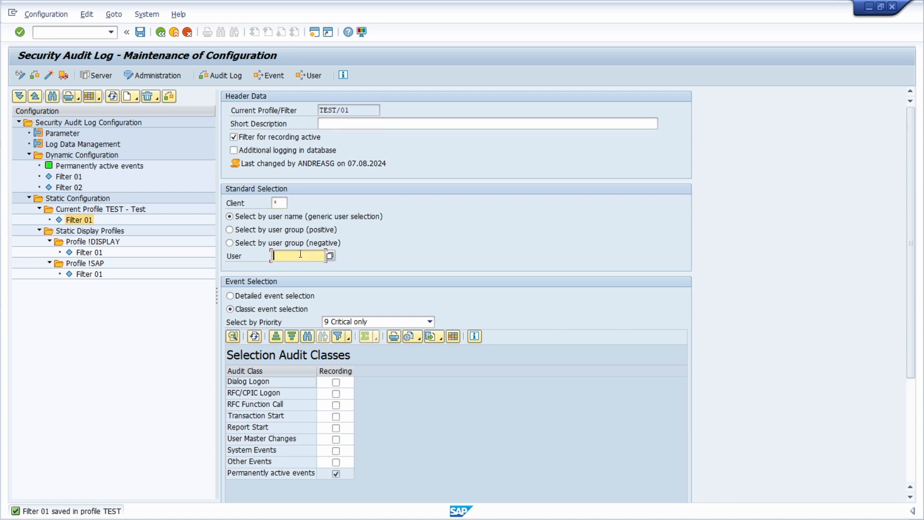
{"action": "type", "text": "*"}
{"action": "key", "text": "BackSpace"}
{"action": "type", "text": "SA"}
{"action": "type", "text": "P#*"}
{"action": "left_click", "coordinate": [305, 257]}
{"action": "left_click_drag", "start_coordinate": [290, 255], "coordinate": [271, 256]}
{"action": "key", "text": "BackSpace"}
Switch Filter 01 to detailed event selection, review the event list and save the filter
{"action": "left_click", "coordinate": [374, 322]}
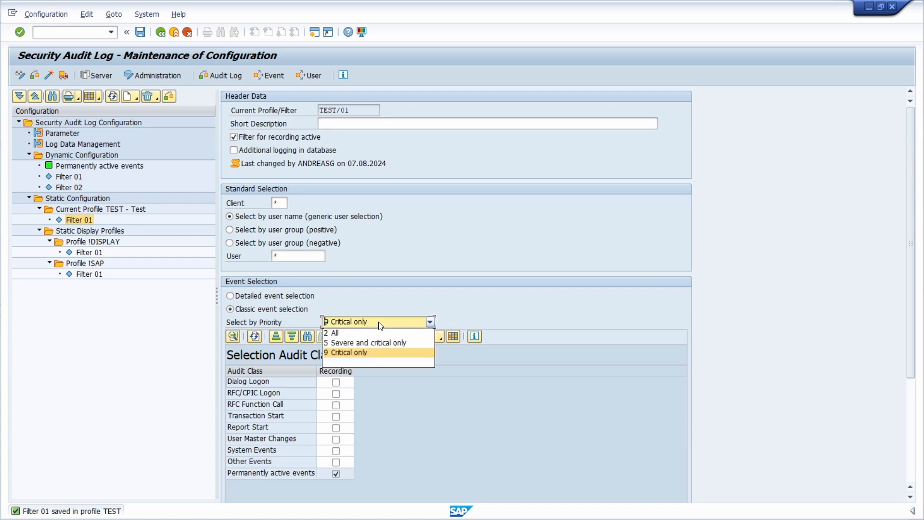
{"action": "left_click", "coordinate": [378, 322]}
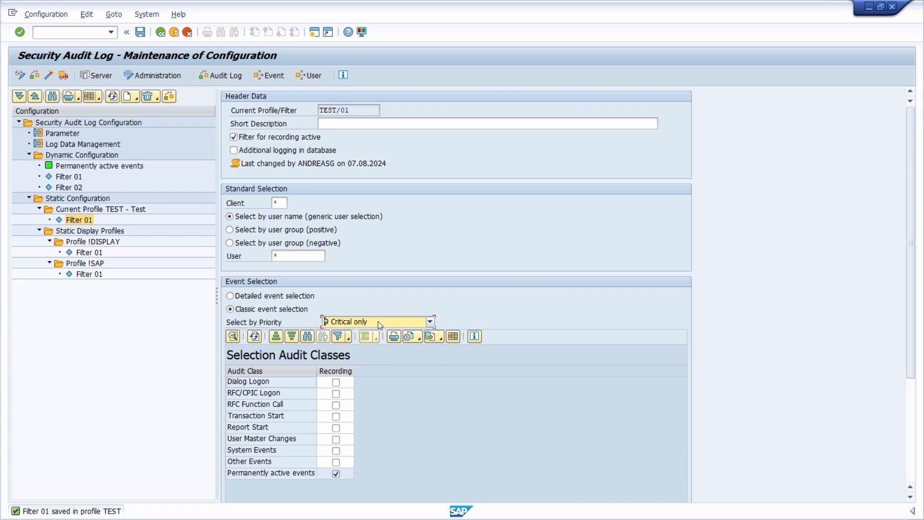
{"action": "left_click", "coordinate": [251, 297]}
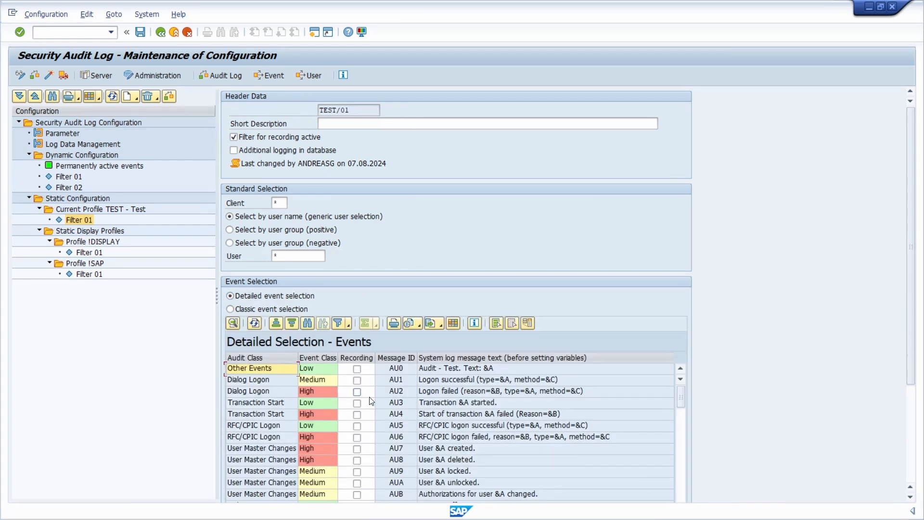
{"action": "scroll", "coordinate": [446, 386], "scroll_direction": "down", "scroll_amount": 4}
{"action": "scroll", "coordinate": [447, 386], "scroll_direction": "down", "scroll_amount": 20}
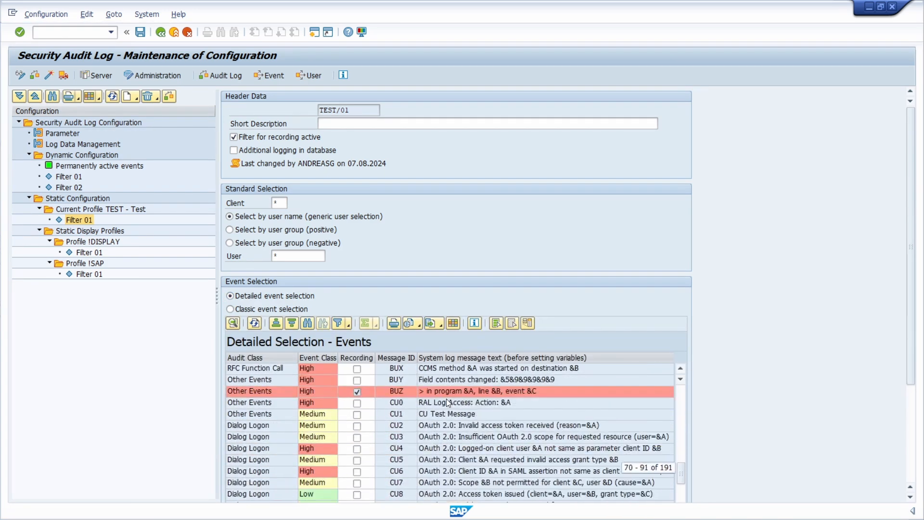
{"action": "scroll", "coordinate": [435, 412], "scroll_direction": "up", "scroll_amount": 20}
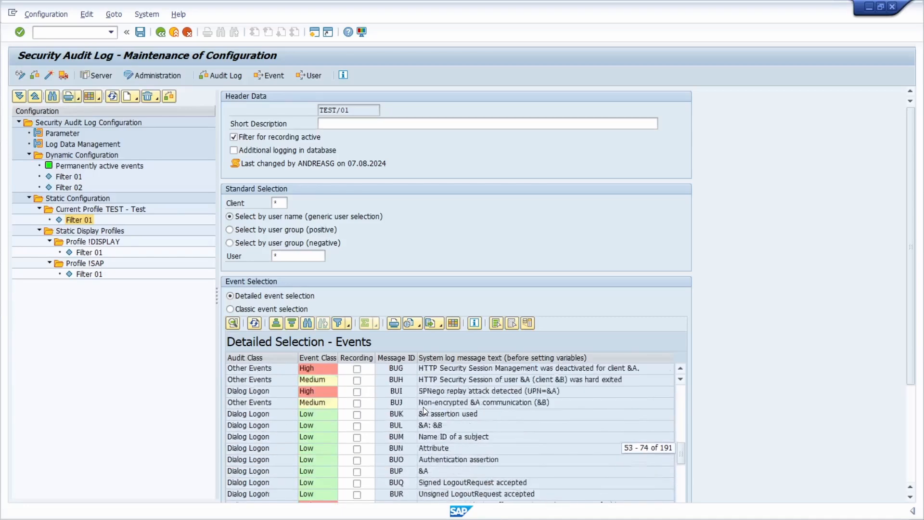
{"action": "scroll", "coordinate": [423, 406], "scroll_direction": "up", "scroll_amount": 7}
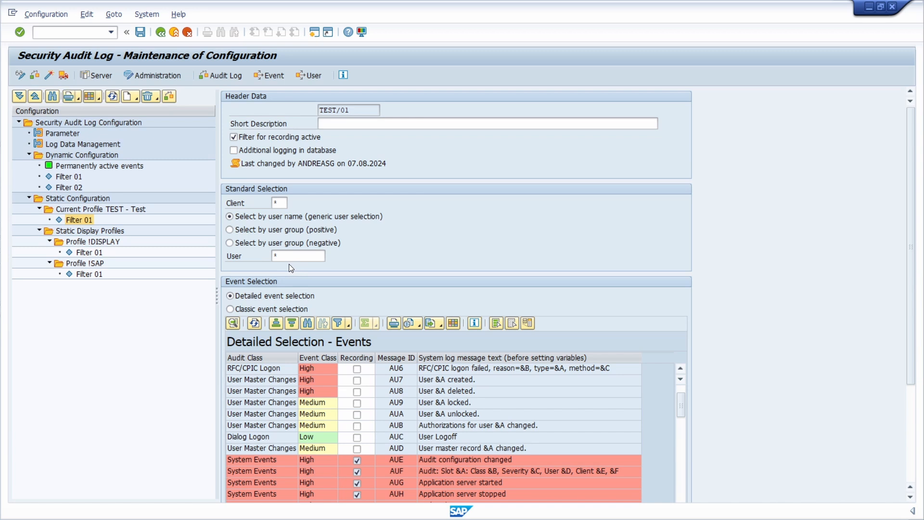
{"action": "left_click", "coordinate": [141, 32]}
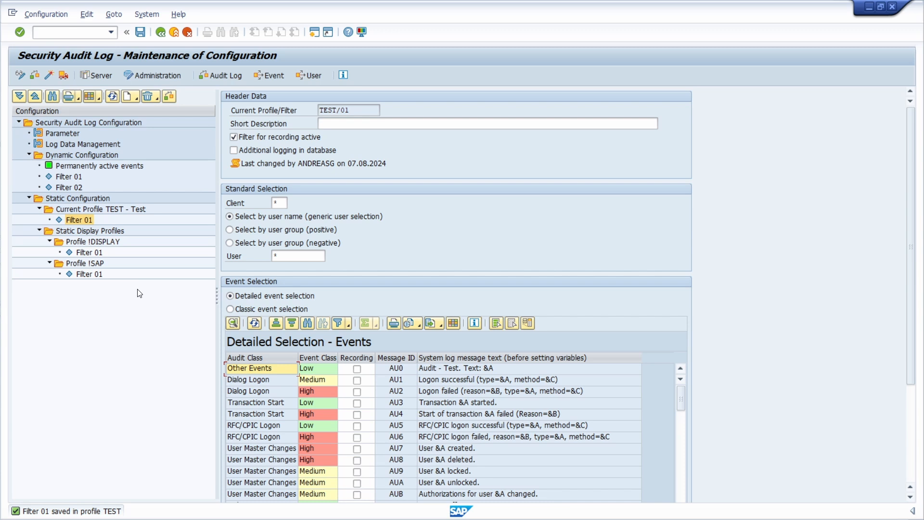
Open the current static profile TEST and try to activate it
{"action": "left_click", "coordinate": [92, 209]}
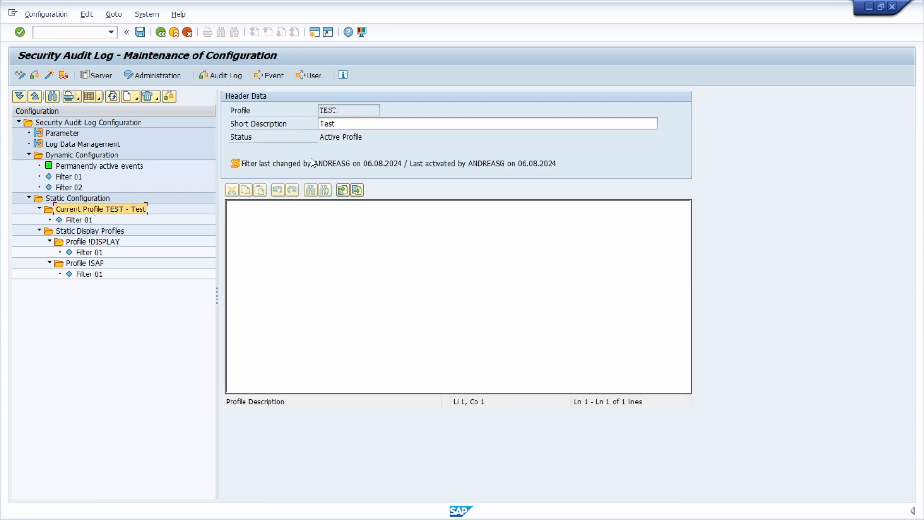
{"action": "left_click_drag", "start_coordinate": [318, 138], "coordinate": [371, 140]}
{"action": "left_click", "coordinate": [81, 210]}
{"action": "left_click", "coordinate": [50, 75]}
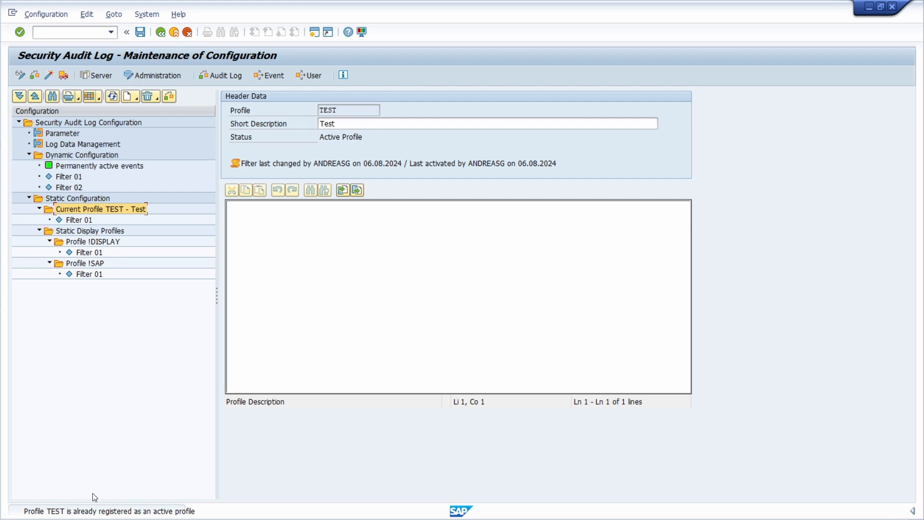
Apply the current static profile TEST to the dynamic configuration
{"action": "right_click", "coordinate": [78, 209]}
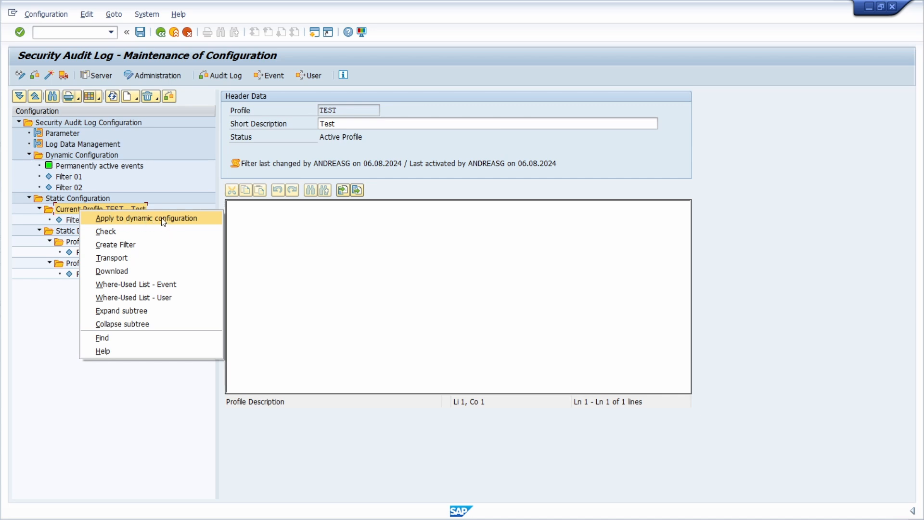
{"action": "left_click", "coordinate": [69, 212]}
{"action": "left_click", "coordinate": [73, 156]}
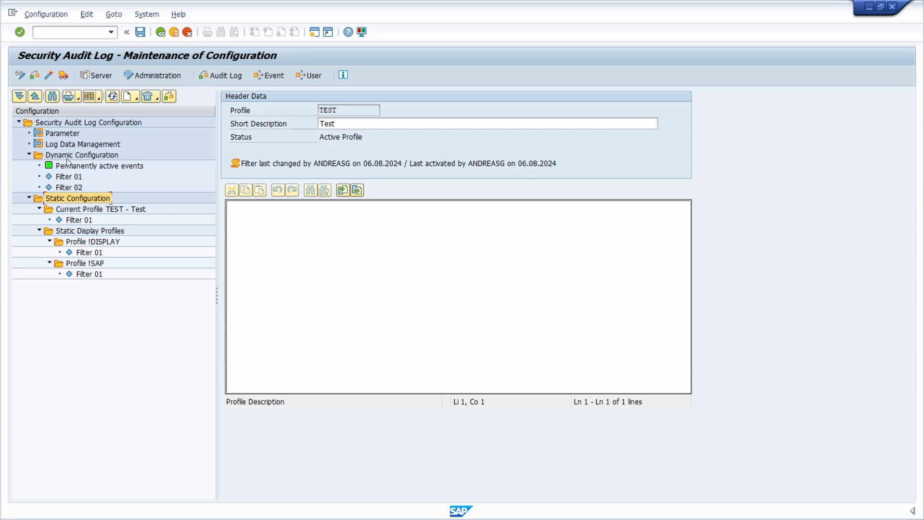
{"action": "left_click", "coordinate": [87, 157]}
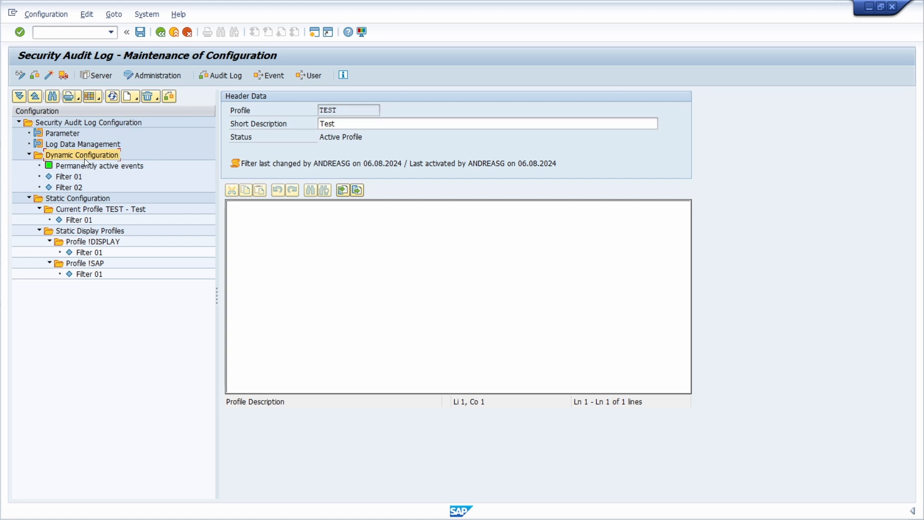
{"action": "right_click", "coordinate": [75, 210]}
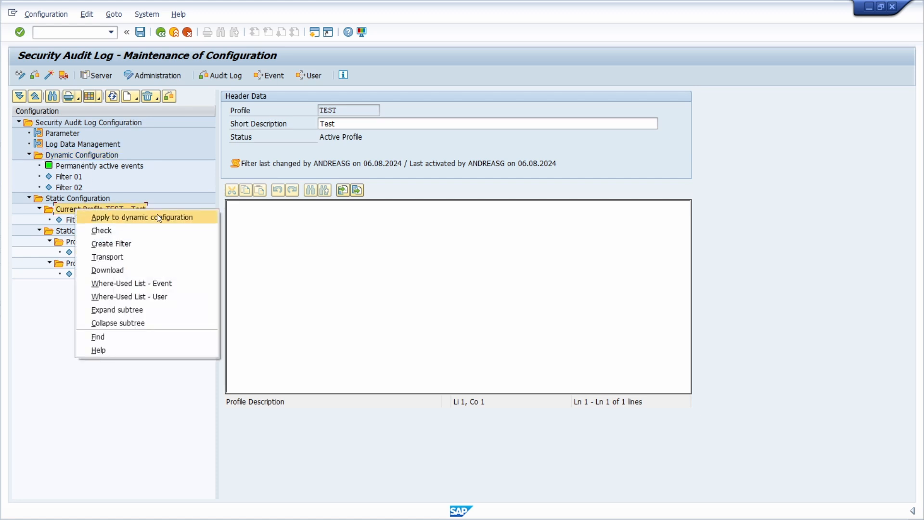
{"action": "left_click", "coordinate": [136, 218]}
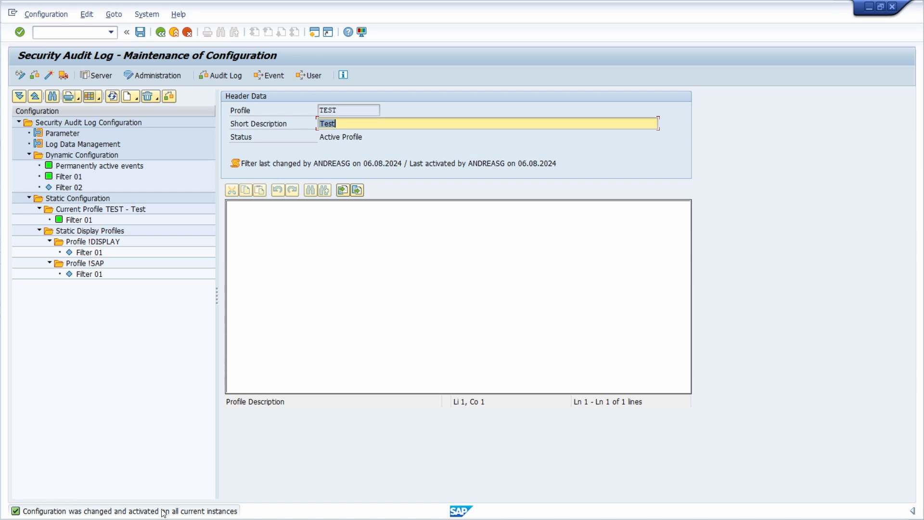
Open Filter 01 under the dynamic configuration and check its recording status, client, user and event selection
{"action": "left_click", "coordinate": [79, 220]}
{"action": "left_click", "coordinate": [73, 176]}
{"action": "left_click", "coordinate": [76, 155]}
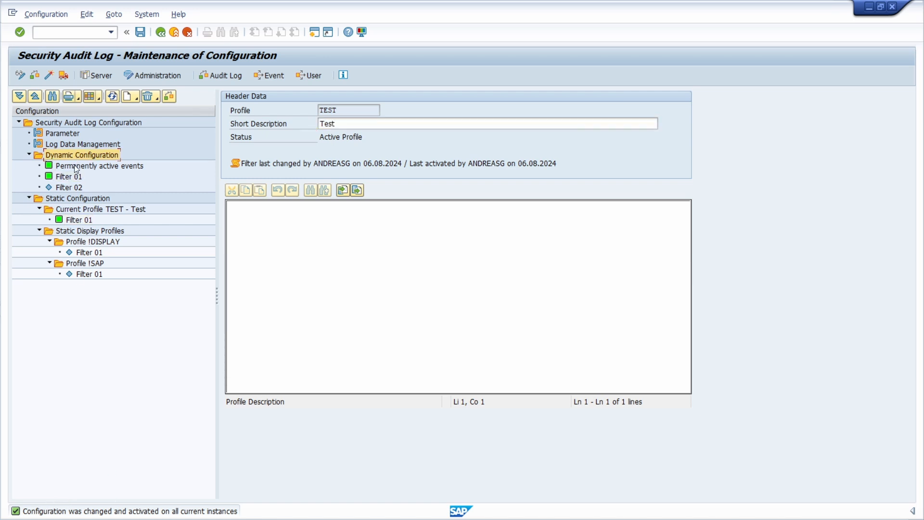
{"action": "left_click", "coordinate": [74, 177]}
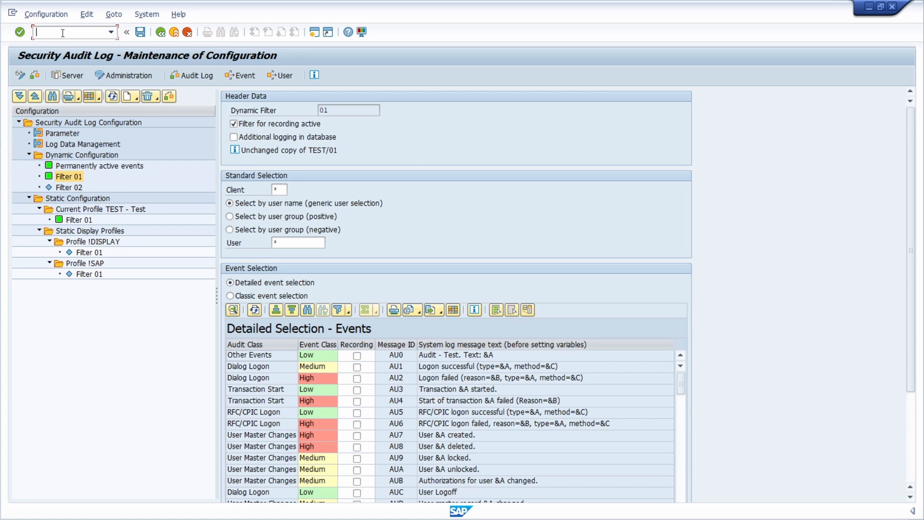
Switch to transaction RSAU_CONFIG_SHOW to display the current audit log configuration
{"action": "type", "text": "/nrs"}
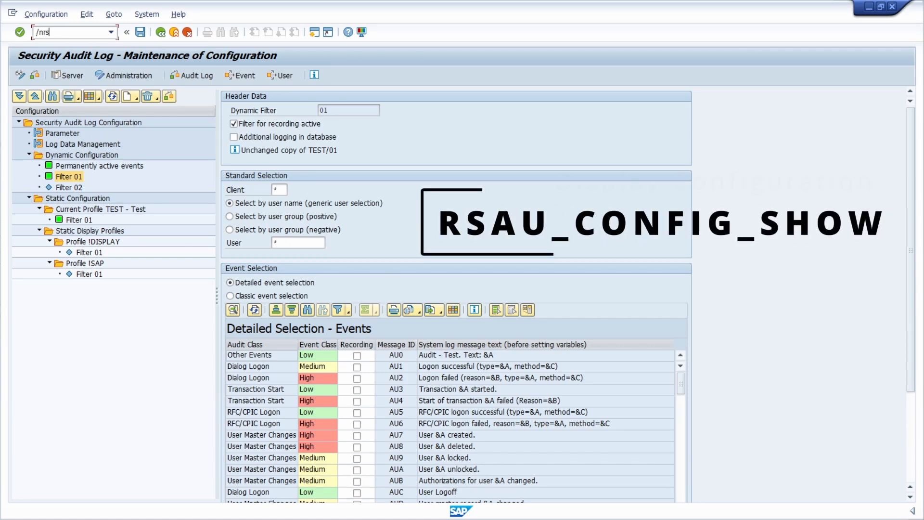
{"action": "type", "text": "au_config_"}
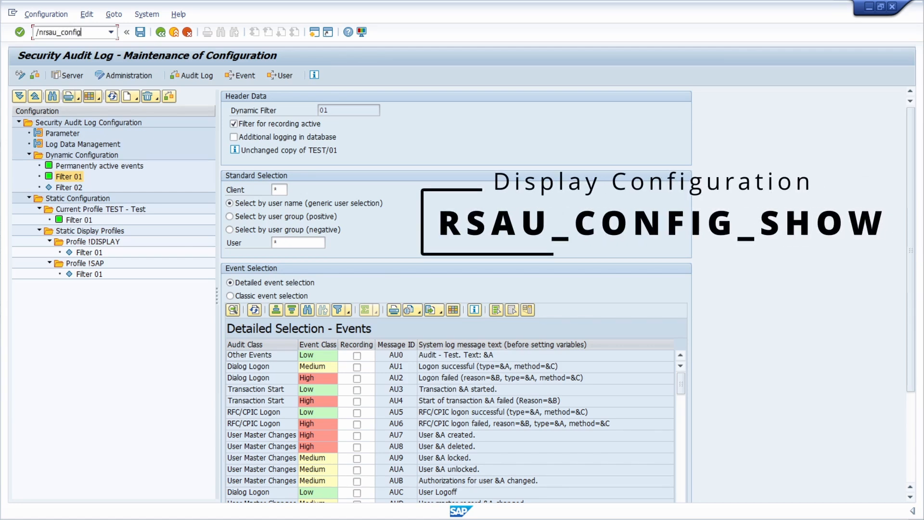
{"action": "type", "text": "show"}
{"action": "key", "text": "Return"}
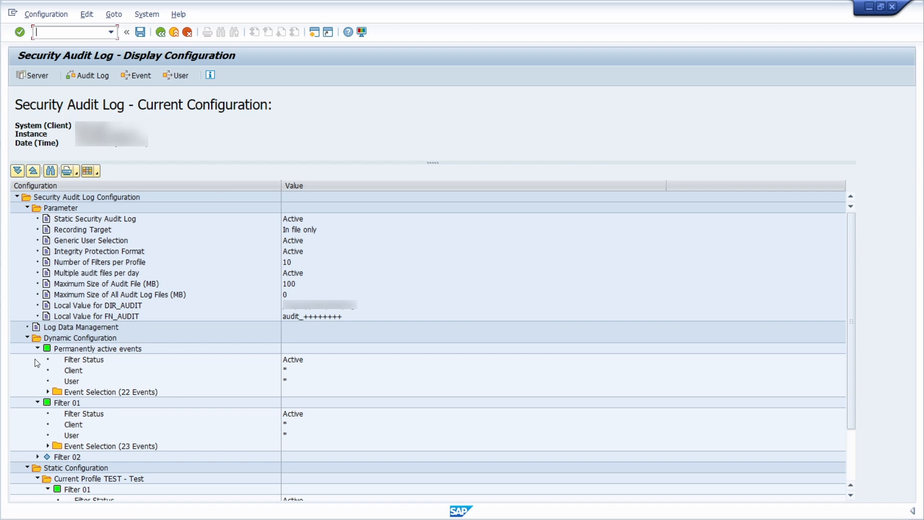
Collapse the configuration tree, then examine the parameters, dynamic Filter 01 with its event selection, and the static profile TEST
{"action": "left_click", "coordinate": [33, 172]}
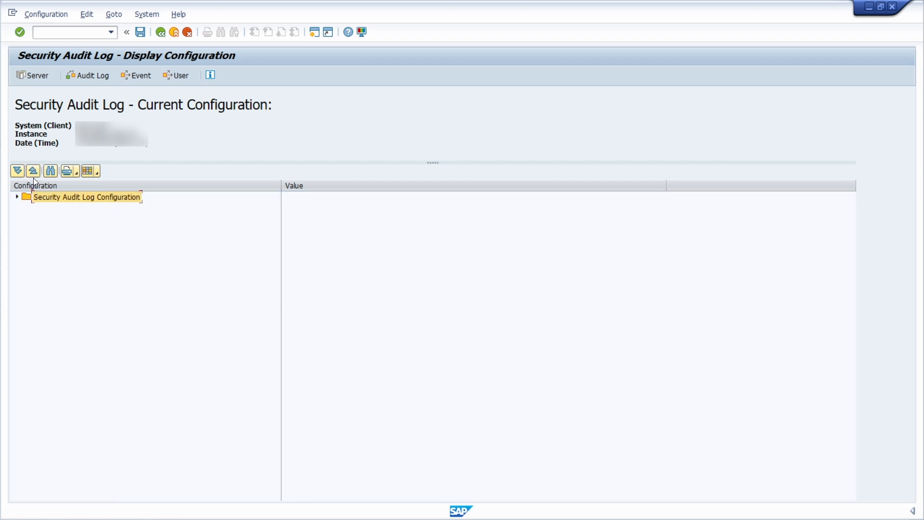
{"action": "left_click", "coordinate": [17, 196]}
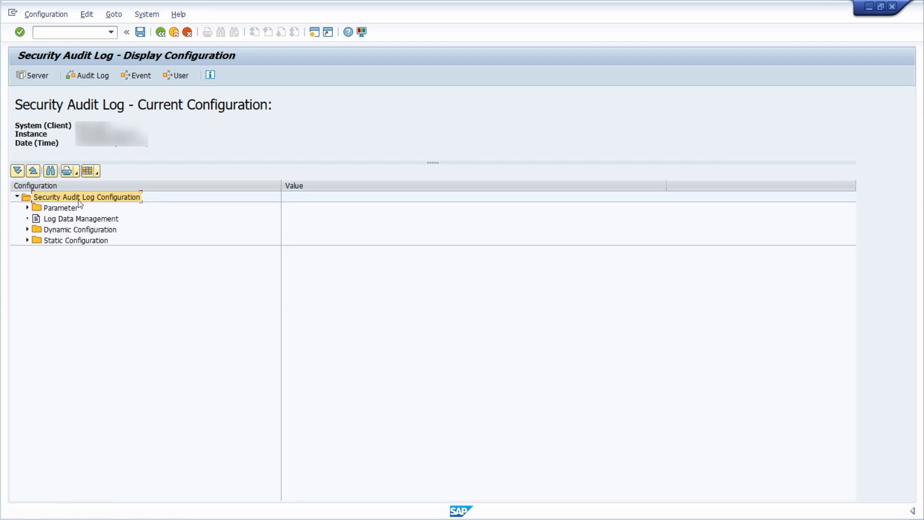
{"action": "left_click", "coordinate": [27, 207]}
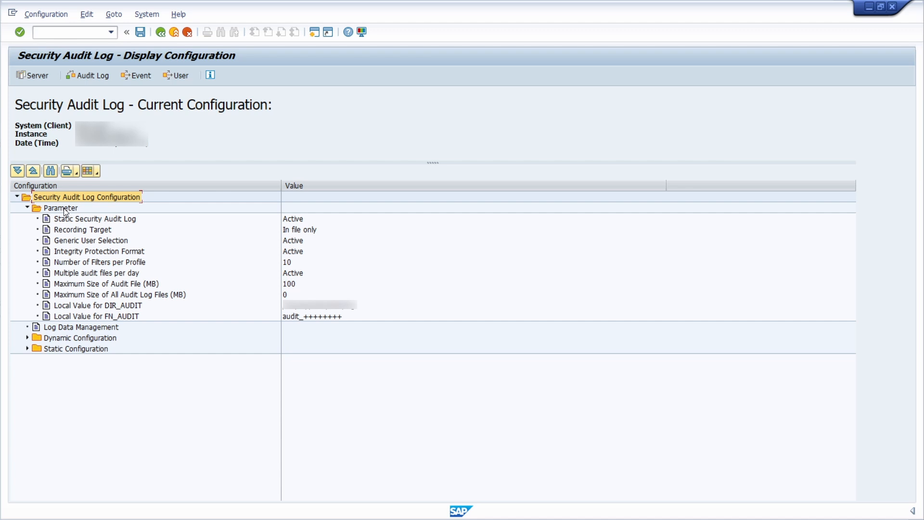
{"action": "left_click", "coordinate": [27, 337]}
{"action": "left_click", "coordinate": [37, 360]}
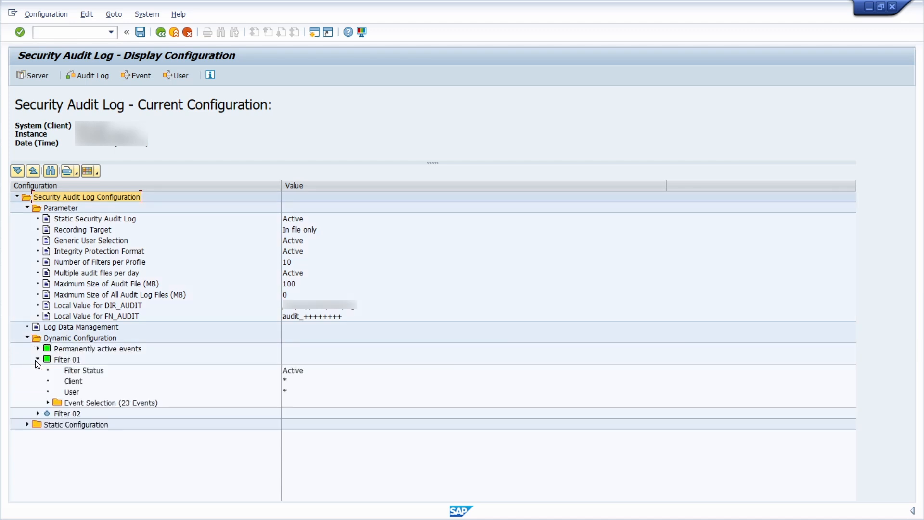
{"action": "left_click", "coordinate": [48, 403]}
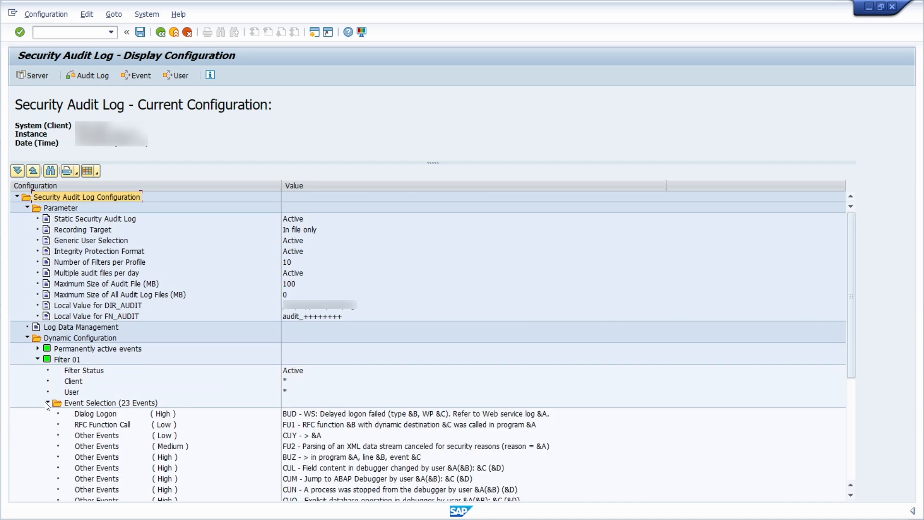
{"action": "left_click", "coordinate": [48, 403]}
{"action": "left_click", "coordinate": [27, 424]}
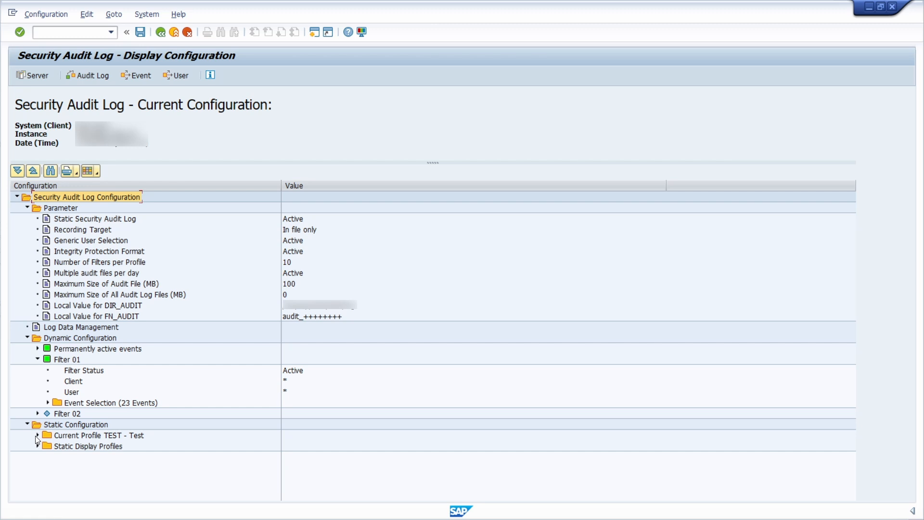
{"action": "left_click", "coordinate": [37, 435]}
{"action": "left_click", "coordinate": [48, 446]}
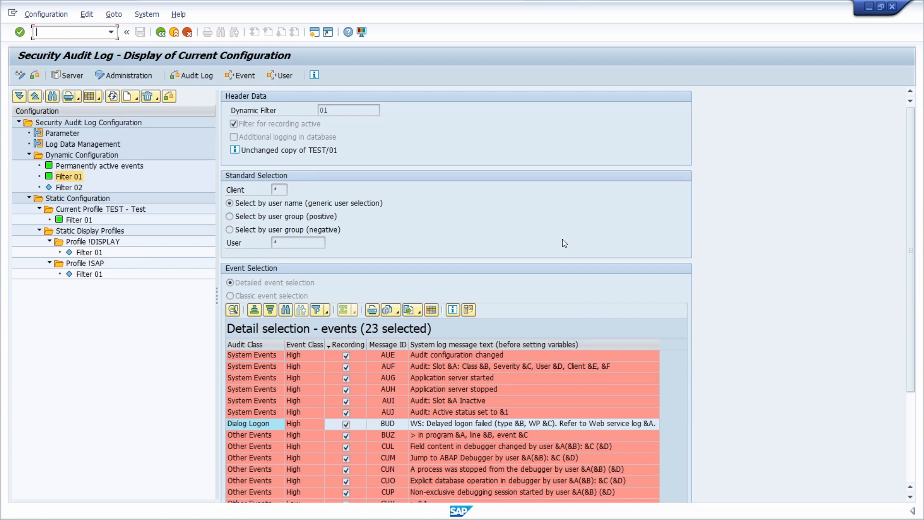
Switch to transaction RSAU_READ_LOG to evaluate the Security Audit Log
{"action": "left_click", "coordinate": [57, 34]}
{"action": "type", "text": "/nrs"}
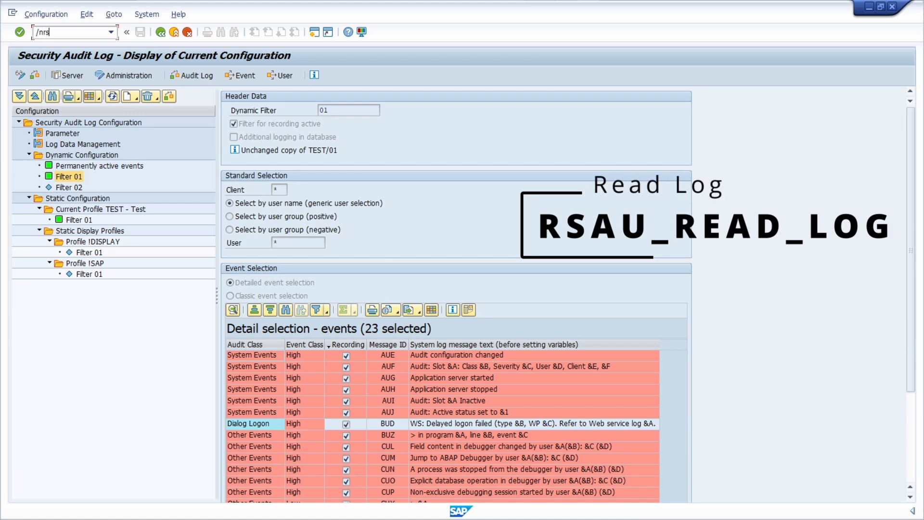
{"action": "type", "text": "au_read_log"}
{"action": "key", "text": "Return"}
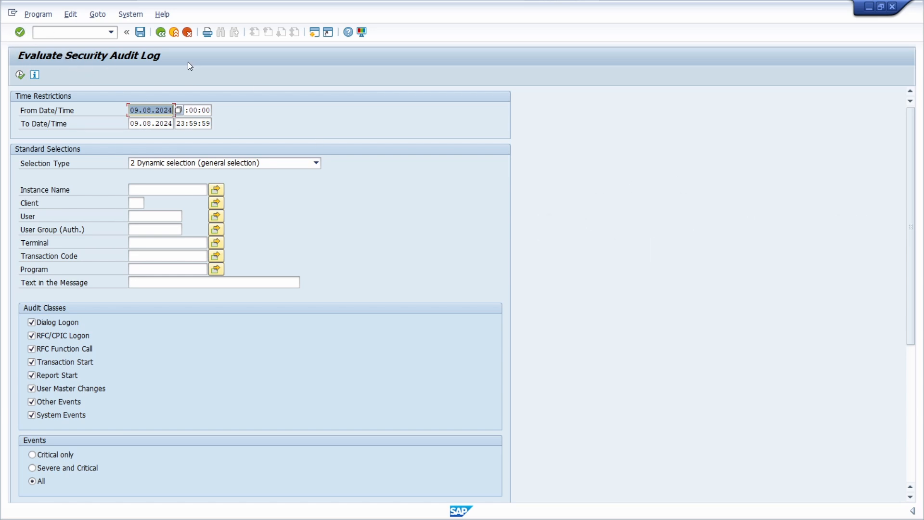
Set the evaluation's start date to 07.08.2024, review the selection, data source and display options, and run the evaluation
{"action": "left_click", "coordinate": [138, 111]}
{"action": "left_click", "coordinate": [157, 162]}
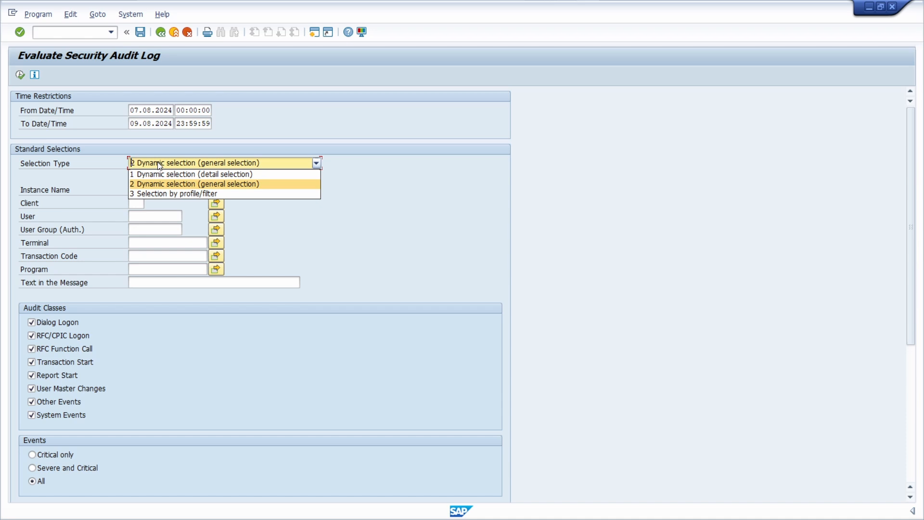
{"action": "left_click", "coordinate": [157, 162]}
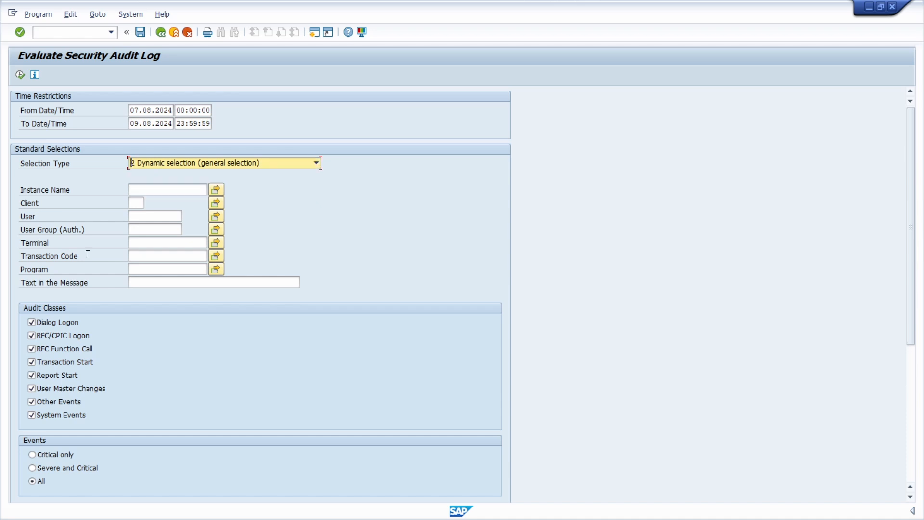
{"action": "scroll", "coordinate": [31, 255], "scroll_direction": "down", "scroll_amount": 1}
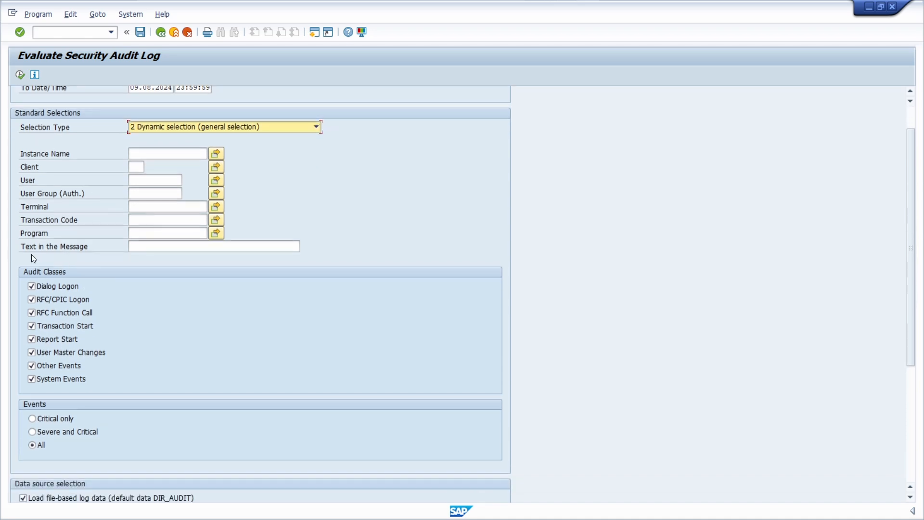
{"action": "scroll", "coordinate": [61, 438], "scroll_direction": "down", "scroll_amount": 3}
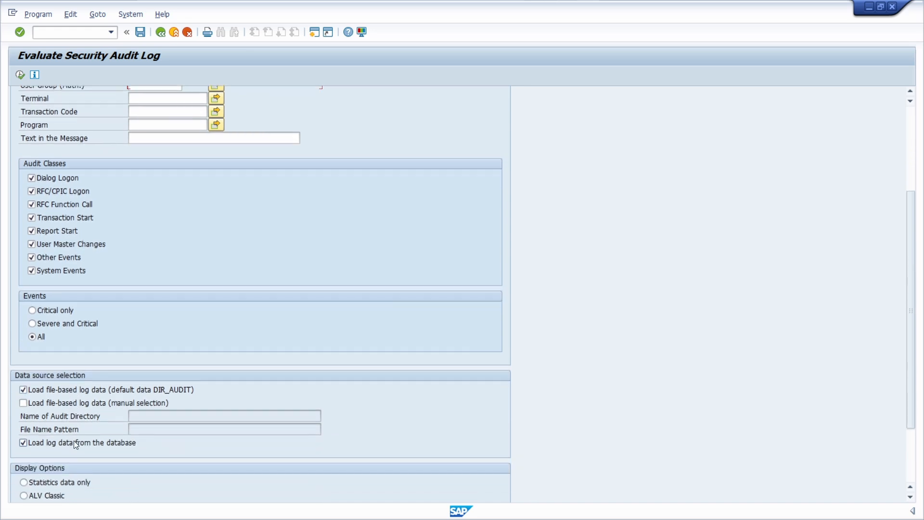
{"action": "scroll", "coordinate": [125, 390], "scroll_direction": "down", "scroll_amount": 2}
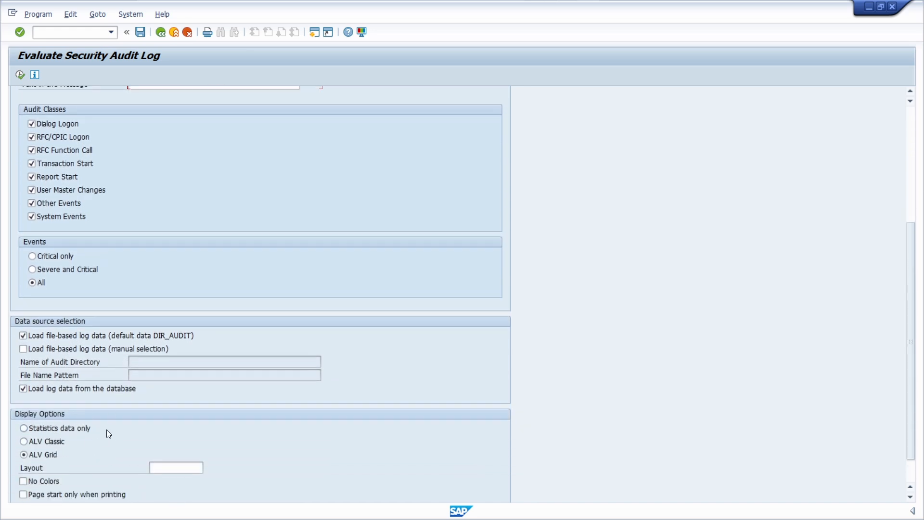
{"action": "scroll", "coordinate": [105, 431], "scroll_direction": "down", "scroll_amount": 1}
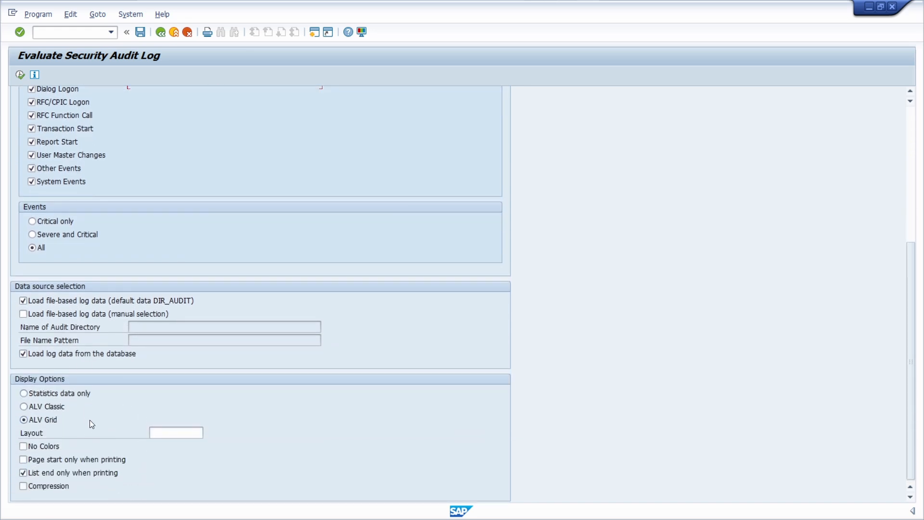
{"action": "scroll", "coordinate": [81, 395], "scroll_direction": "up", "scroll_amount": 6}
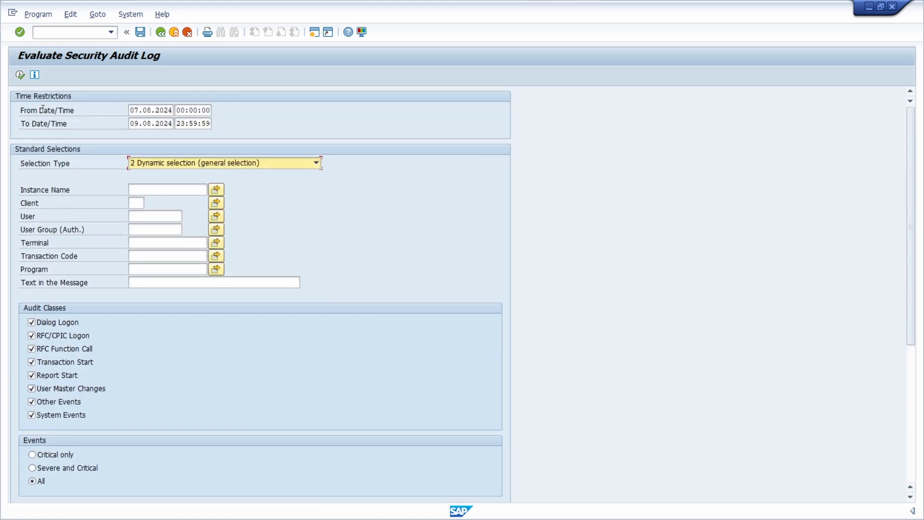
{"action": "left_click", "coordinate": [19, 75]}
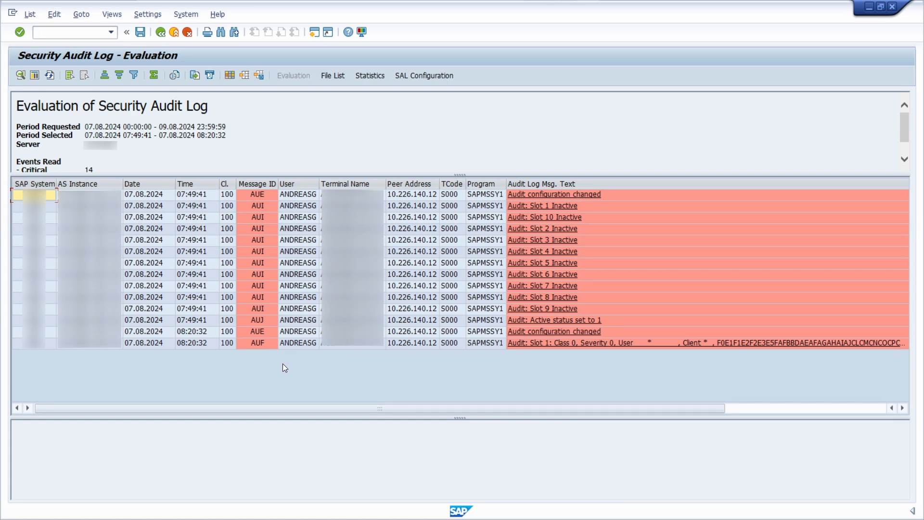
Open the detail view of the AUF entry for audit slot 1 and read its message IDs and event description
{"action": "left_click", "coordinate": [547, 349]}
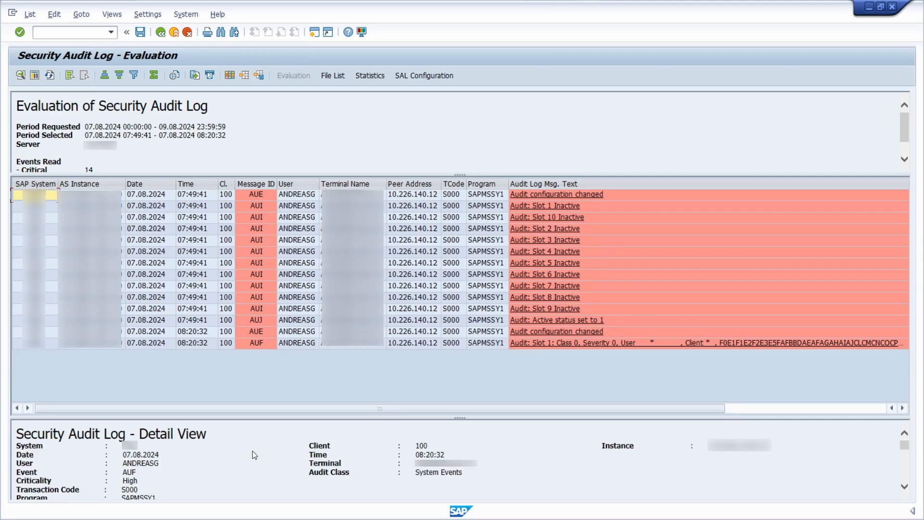
{"action": "scroll", "coordinate": [252, 450], "scroll_direction": "down", "scroll_amount": 5}
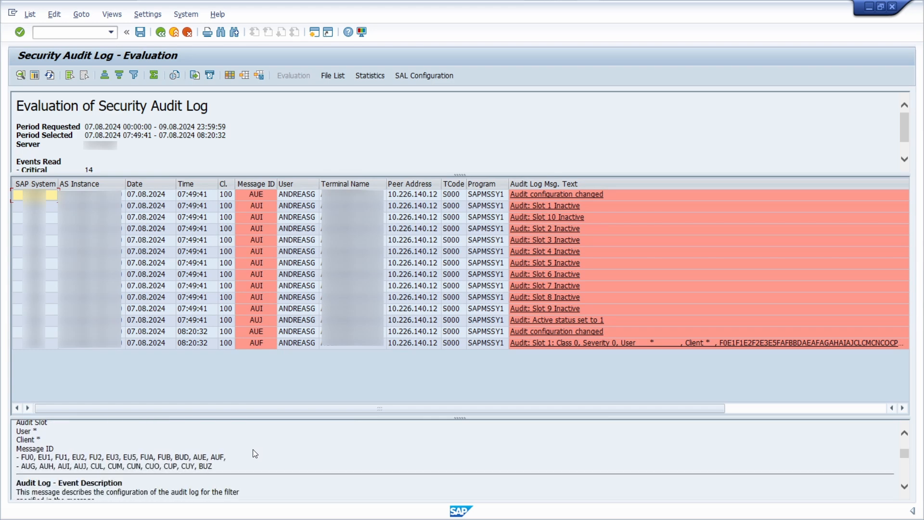
{"action": "scroll", "coordinate": [255, 453], "scroll_direction": "down", "scroll_amount": 10}
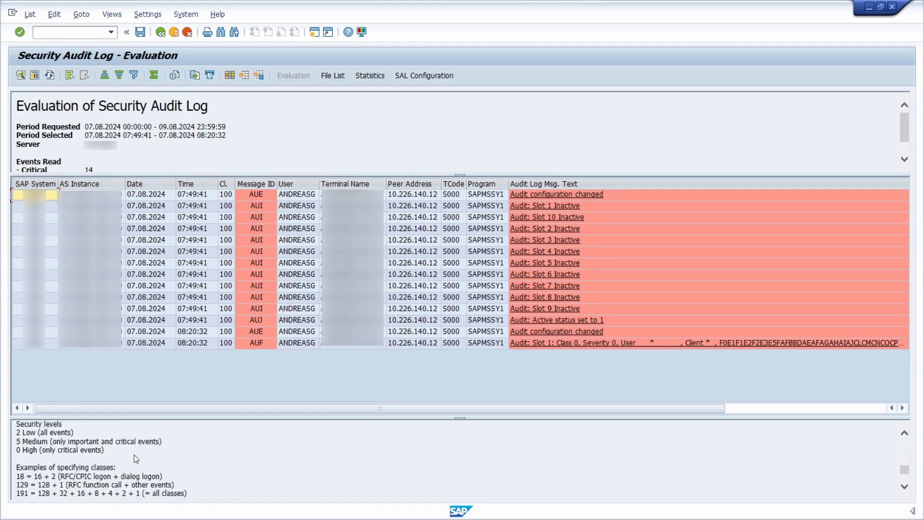
{"action": "scroll", "coordinate": [136, 459], "scroll_direction": "down", "scroll_amount": 3}
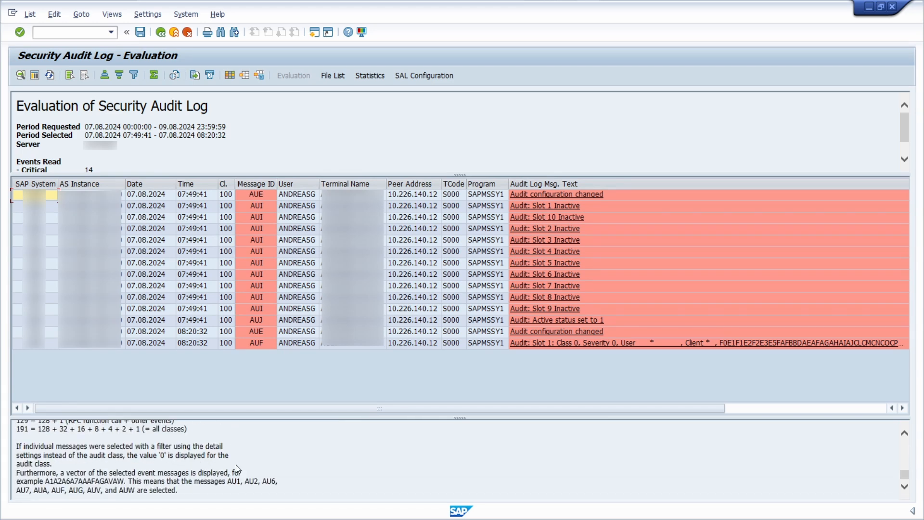